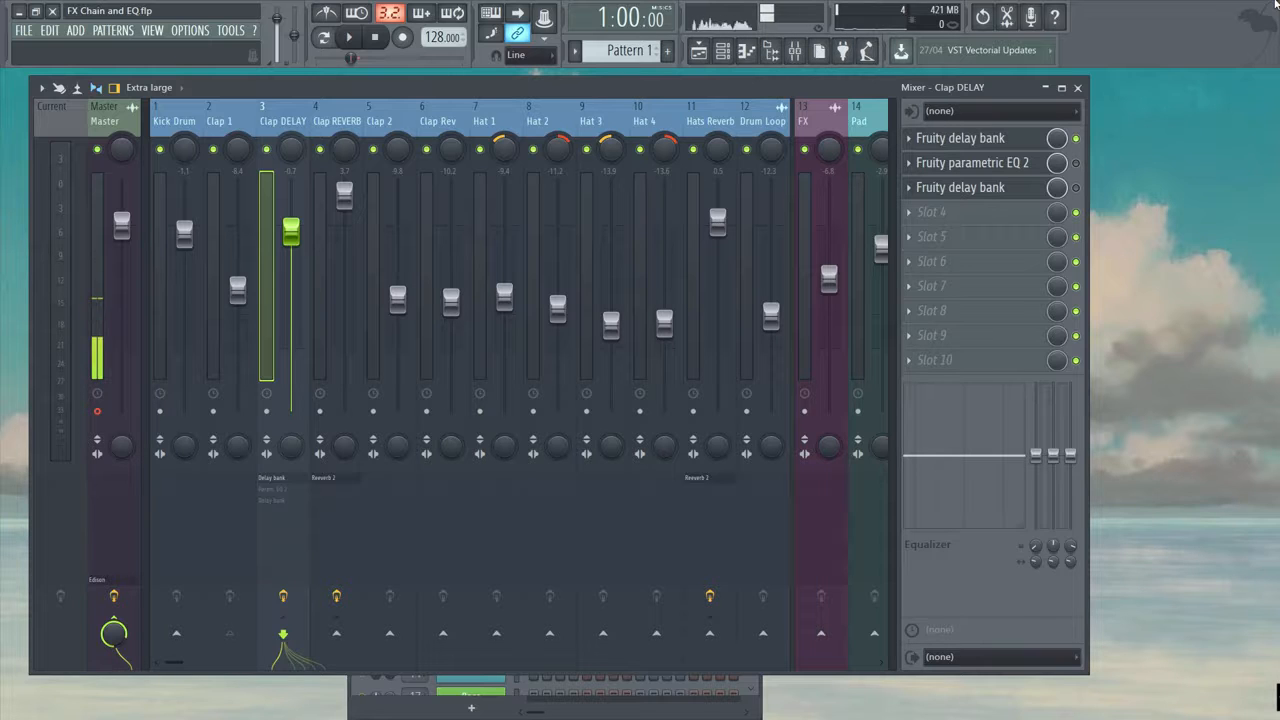
- Play the pattern and enable the Fruity parametric EQ 2 and the second Fruity delay bank on the Clap DELAY track
key(space)
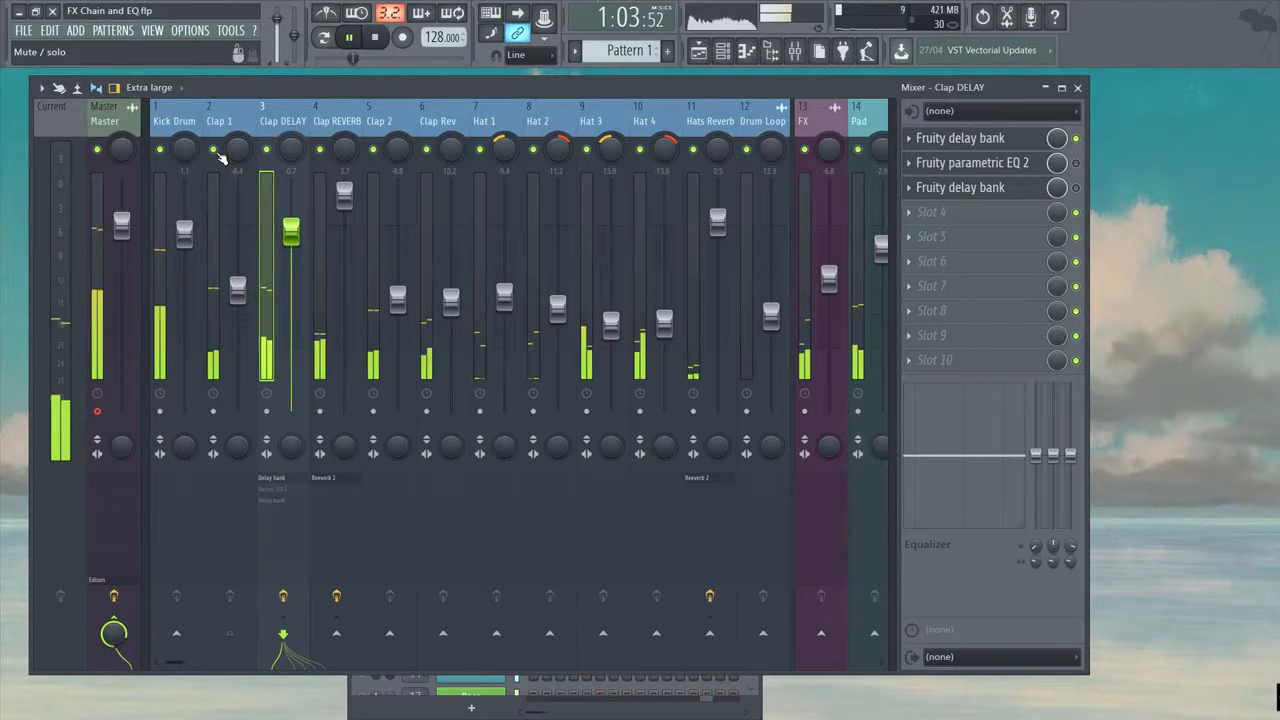
key(space)
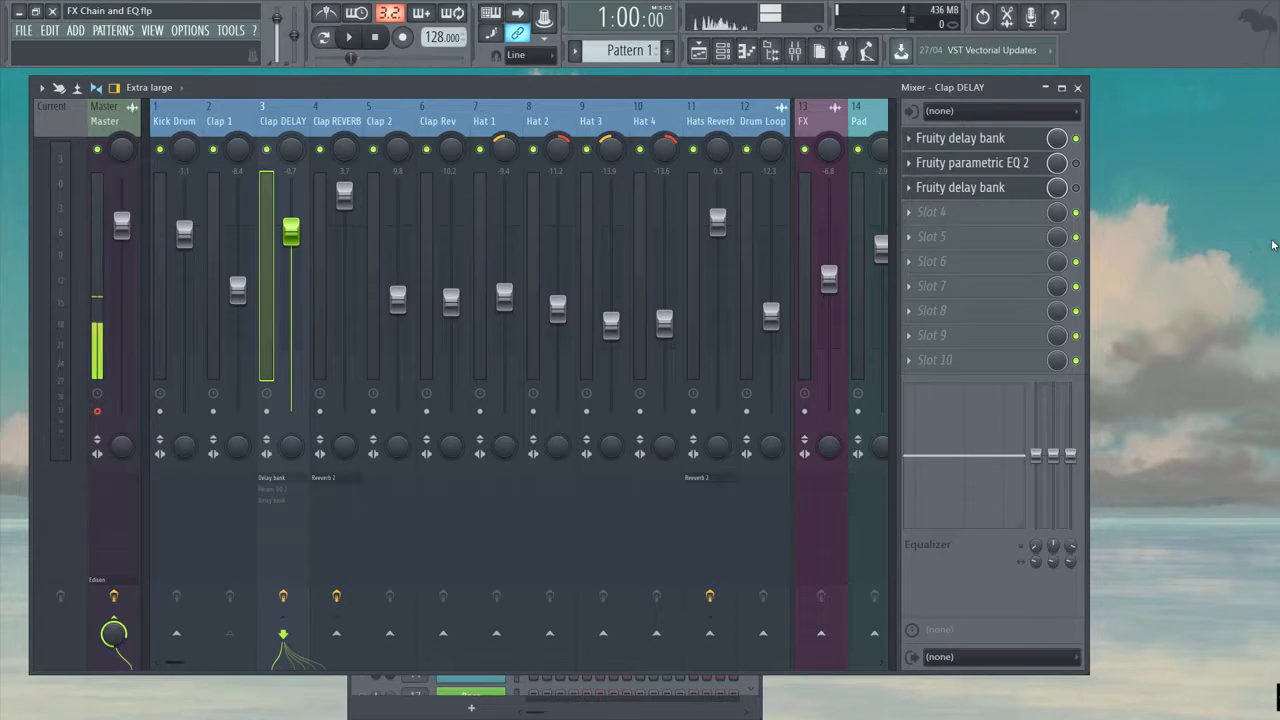
mouse_move(975, 163)
mouse_down()
mouse_move(980, 191)
mouse_move(980, 170)
mouse_up()
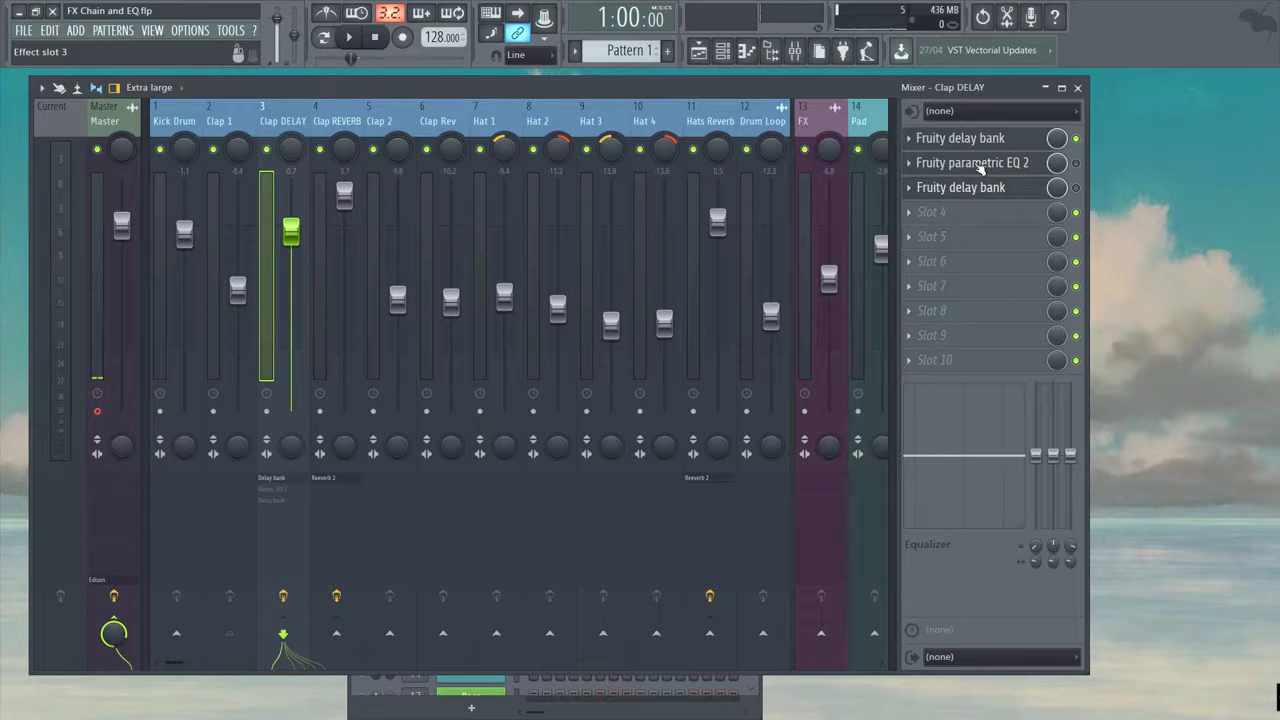
key(space)
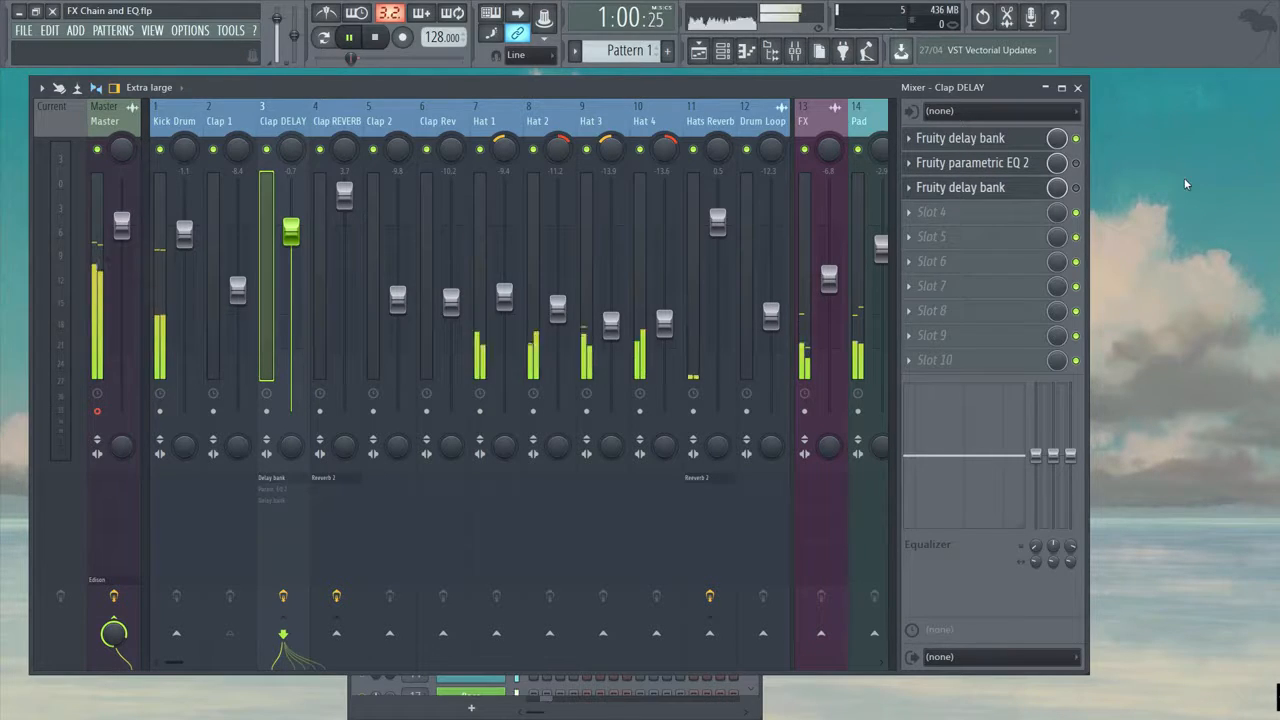
click(1076, 163)
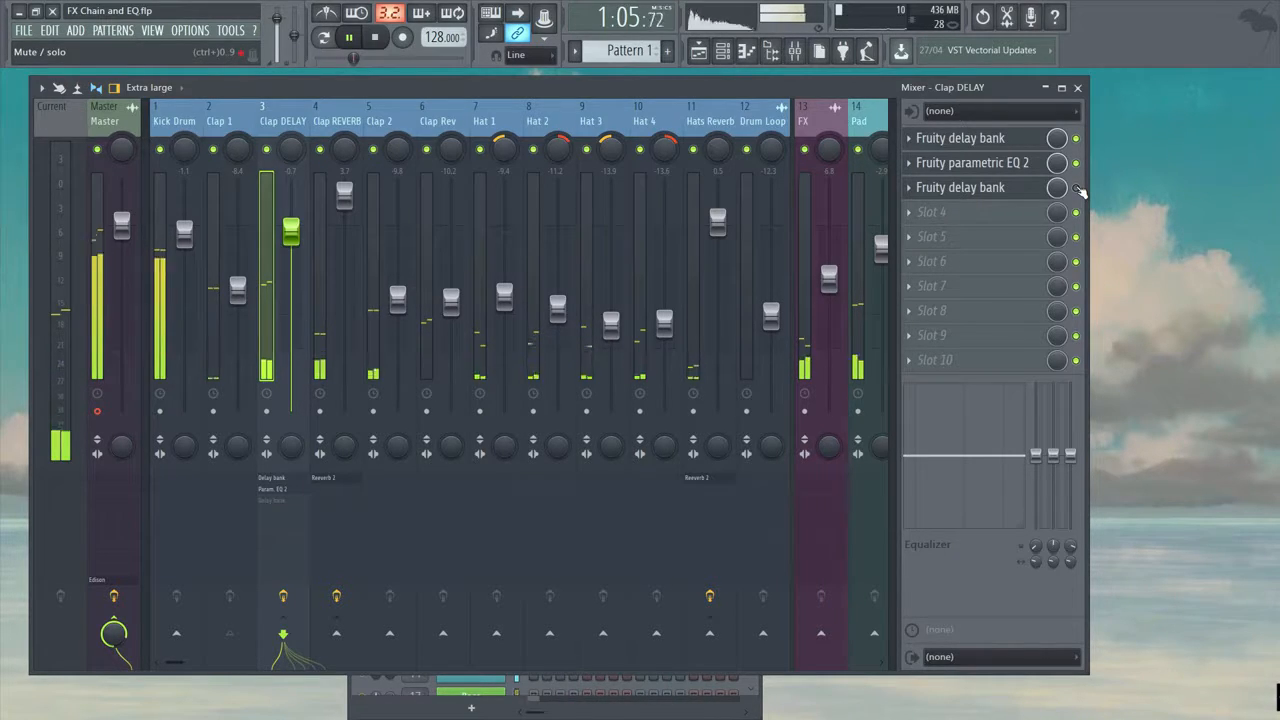
click(1076, 188)
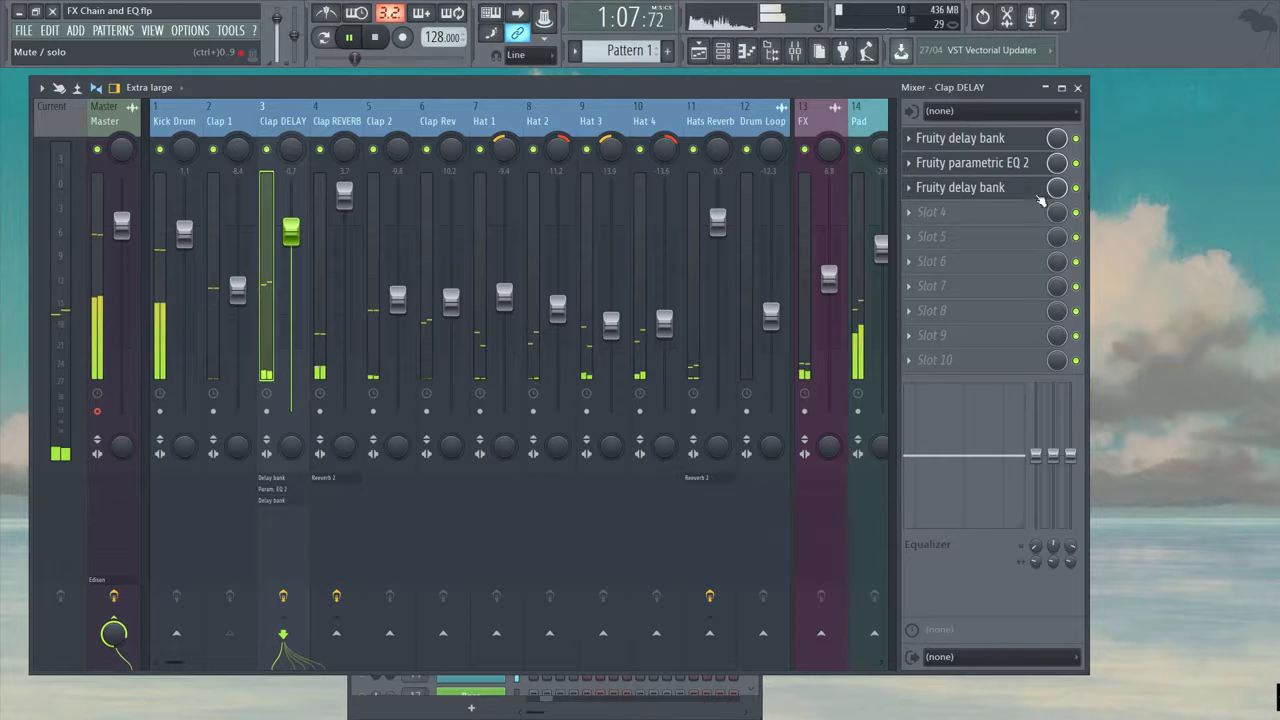
- Solo Clap 1, compare the sound with Clap DELAY's parametric EQ 2 and second delay bank off and on, and restore all tracks
click(237, 120)
key(space)
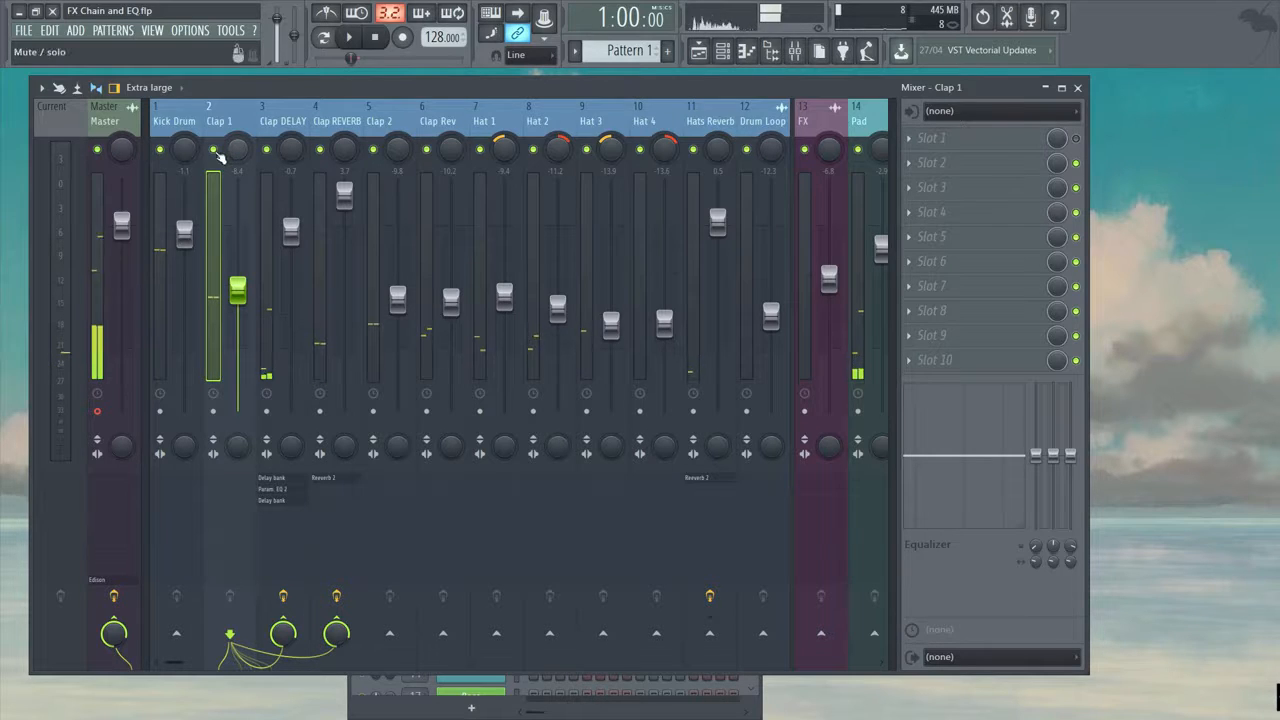
key(space)
click(285, 138)
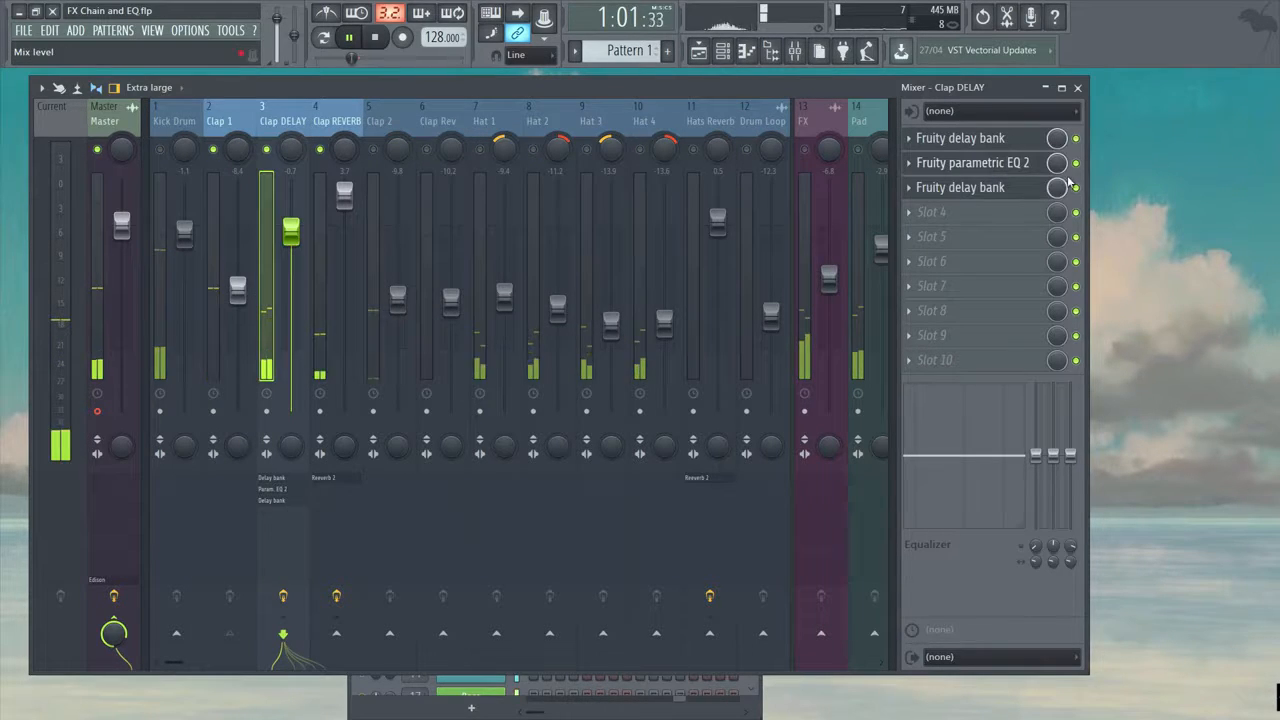
click(1075, 162)
click(1075, 187)
click(1075, 162)
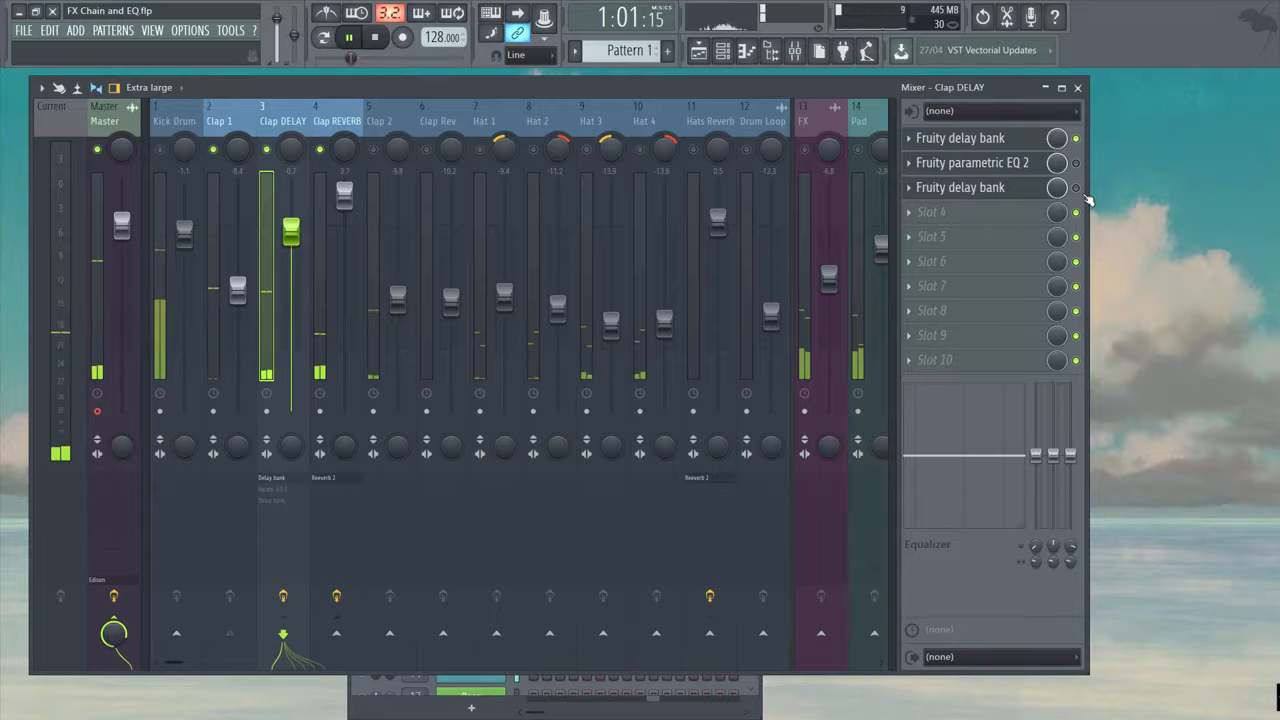
click(1075, 187)
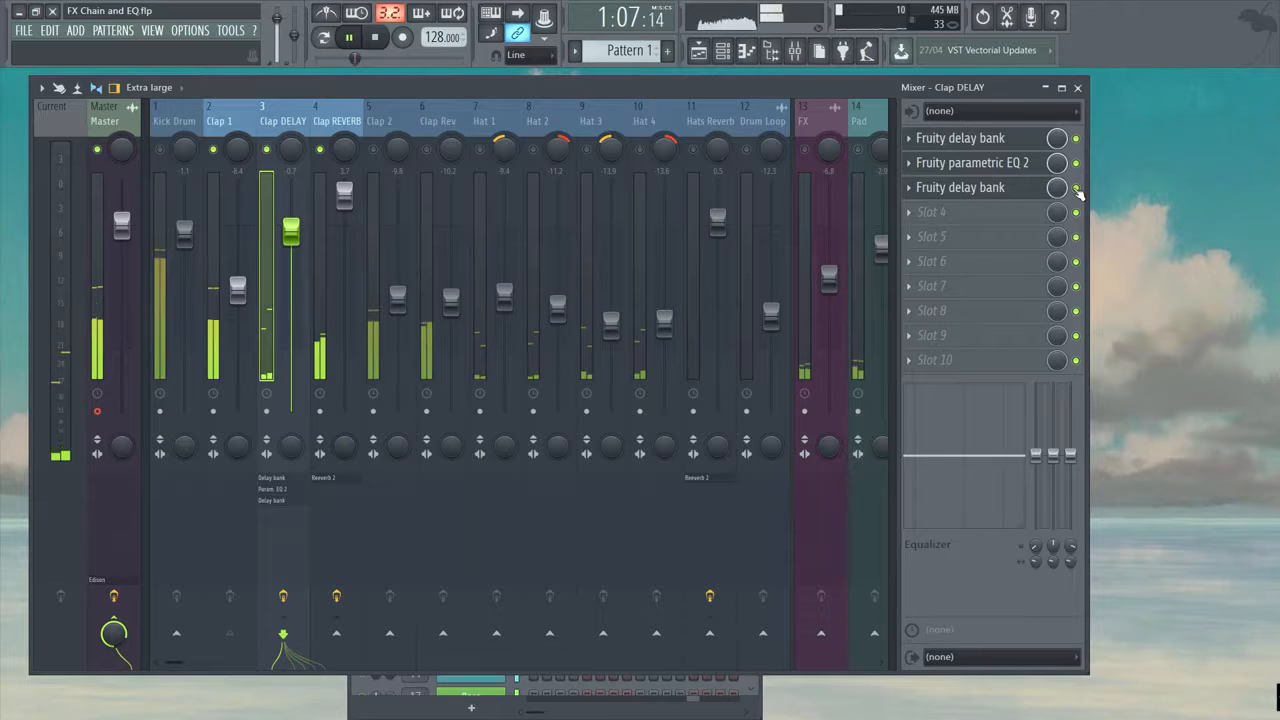
key(space)
right_click(268, 149)
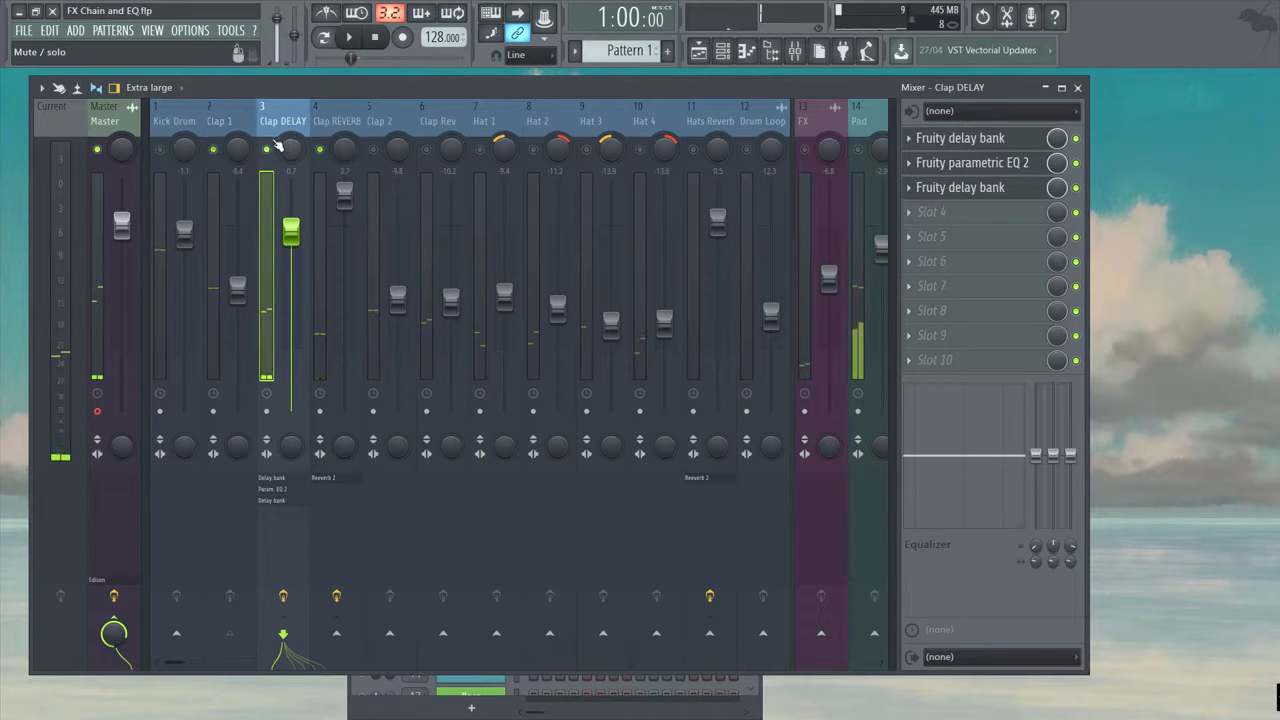
right_click(268, 149)
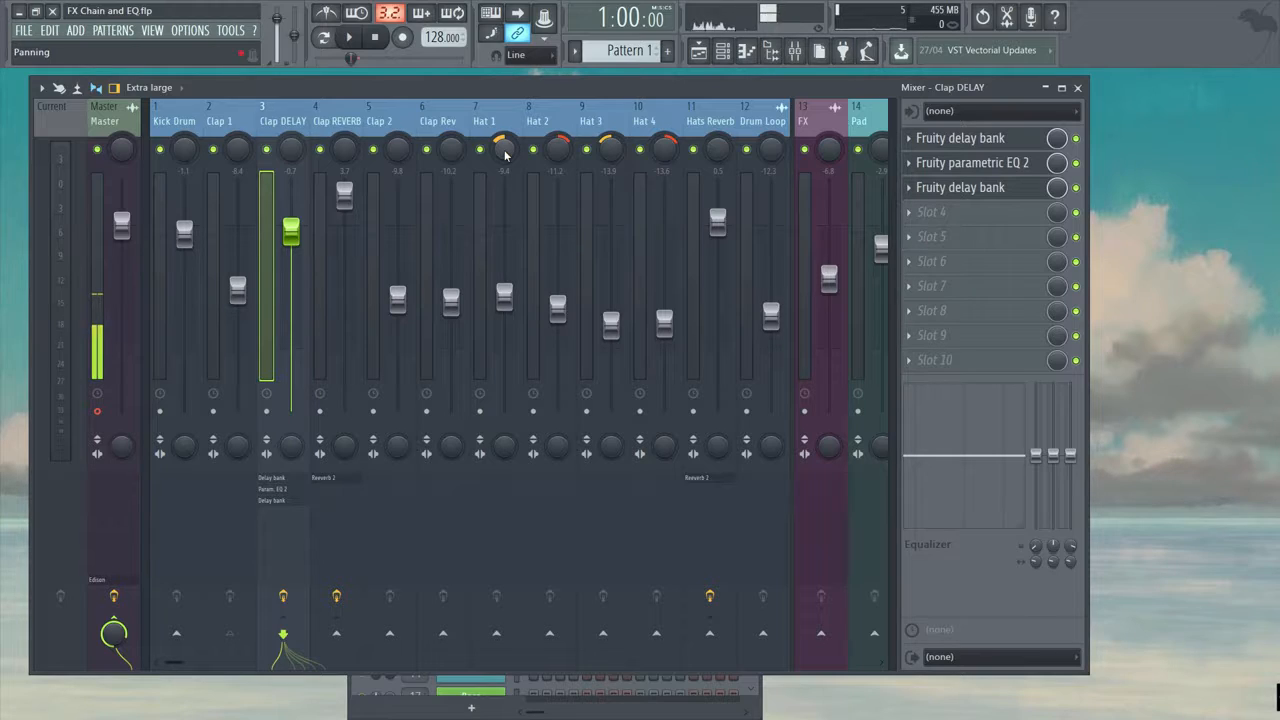
- Add Fruity parametric EQ 2 to slot 2 of the Master track and maximize its window
click(125, 126)
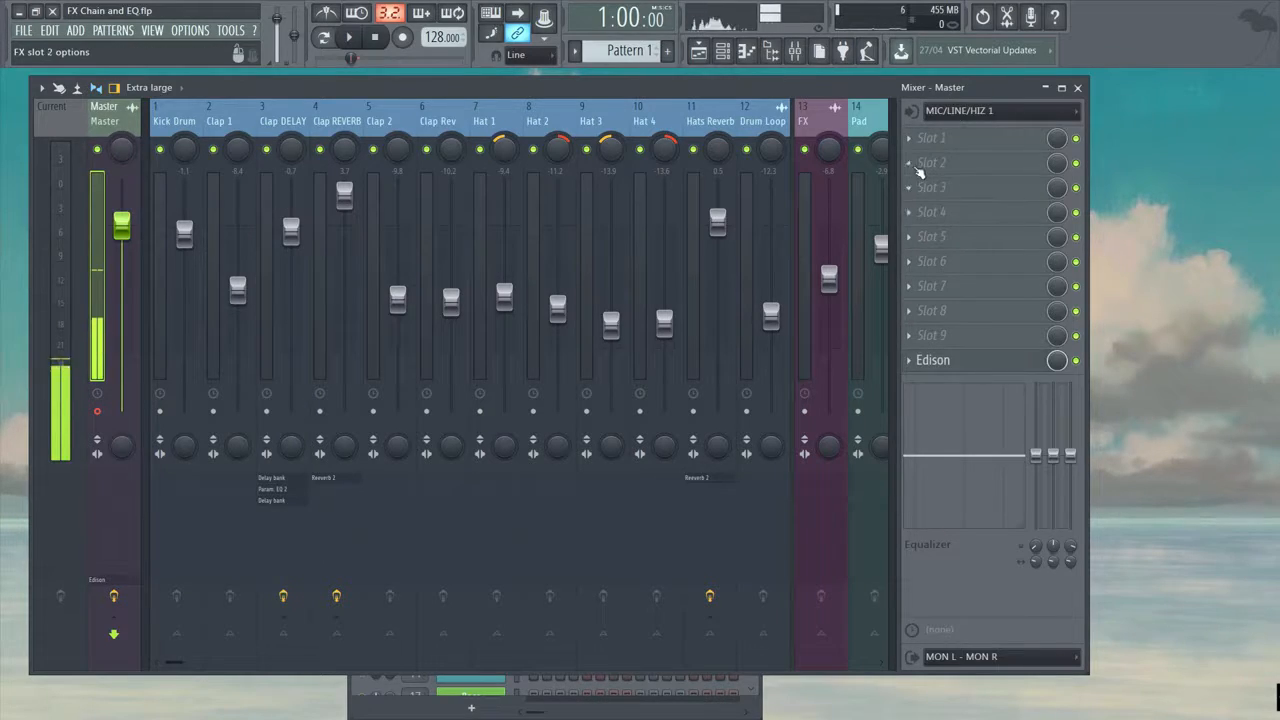
click(915, 166)
click(520, 52)
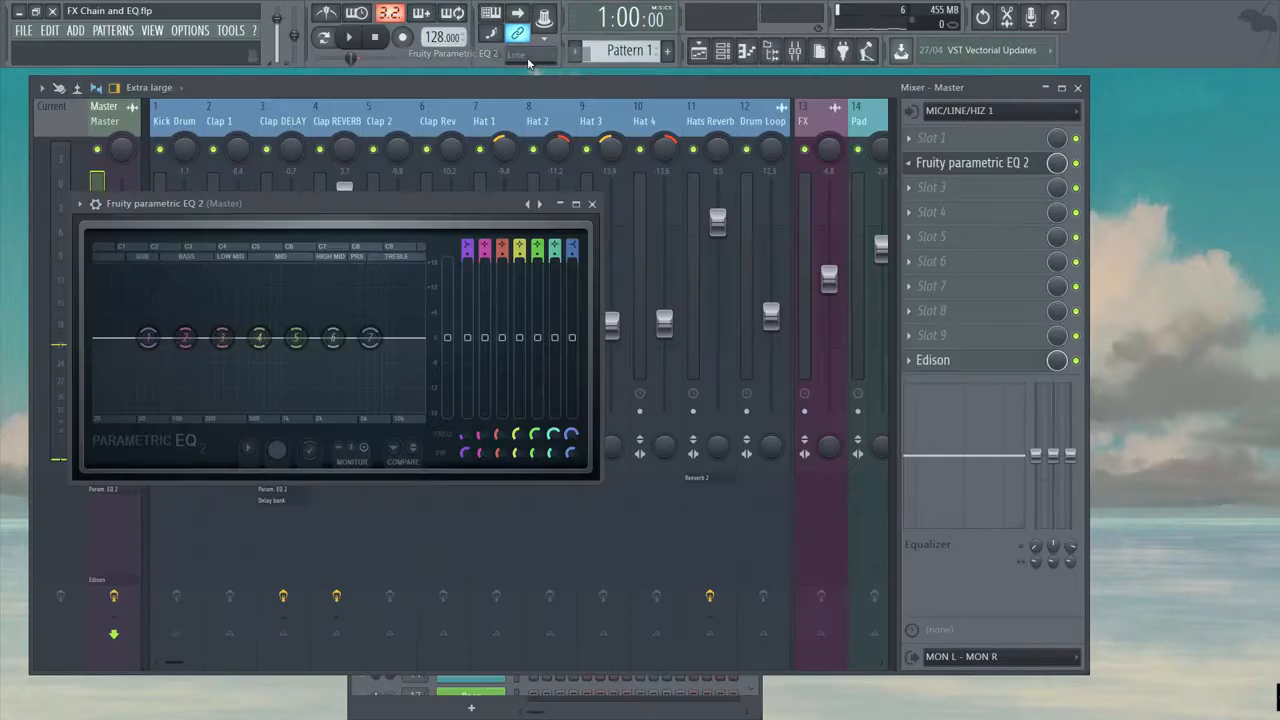
double_click(371, 202)
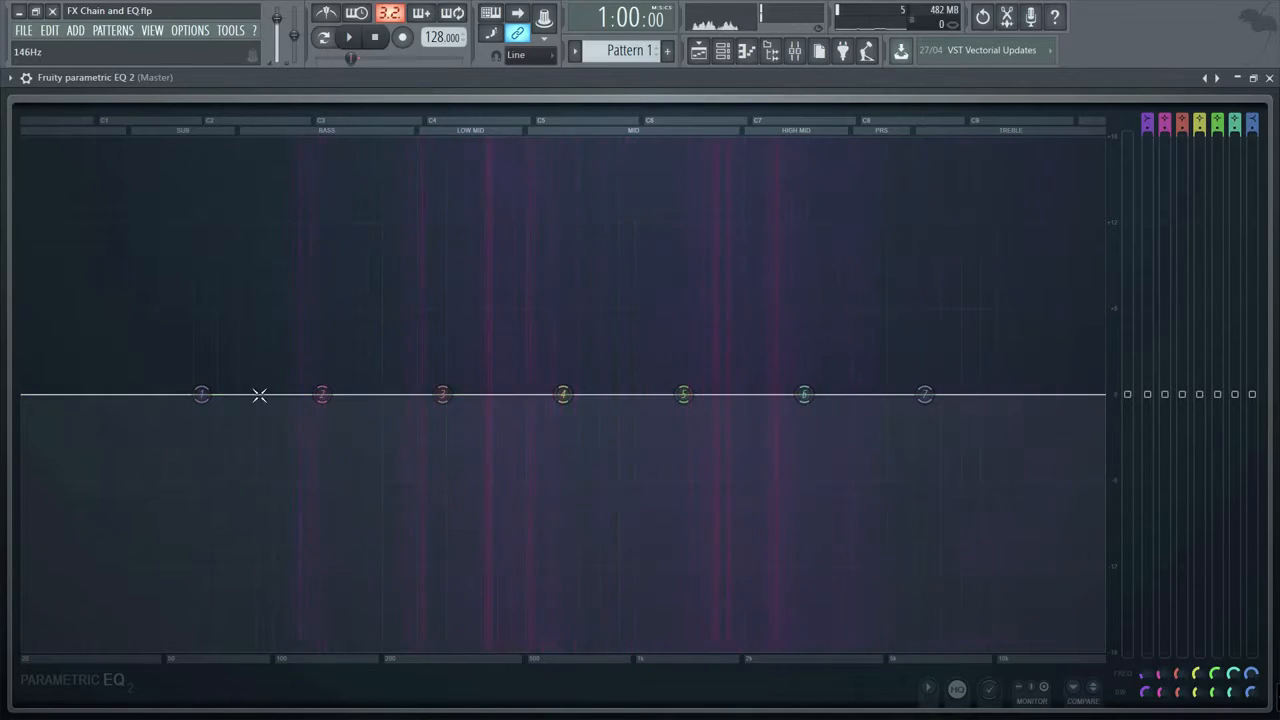
- Change the type of EQ band 1 to High pass
right_click(202, 396)
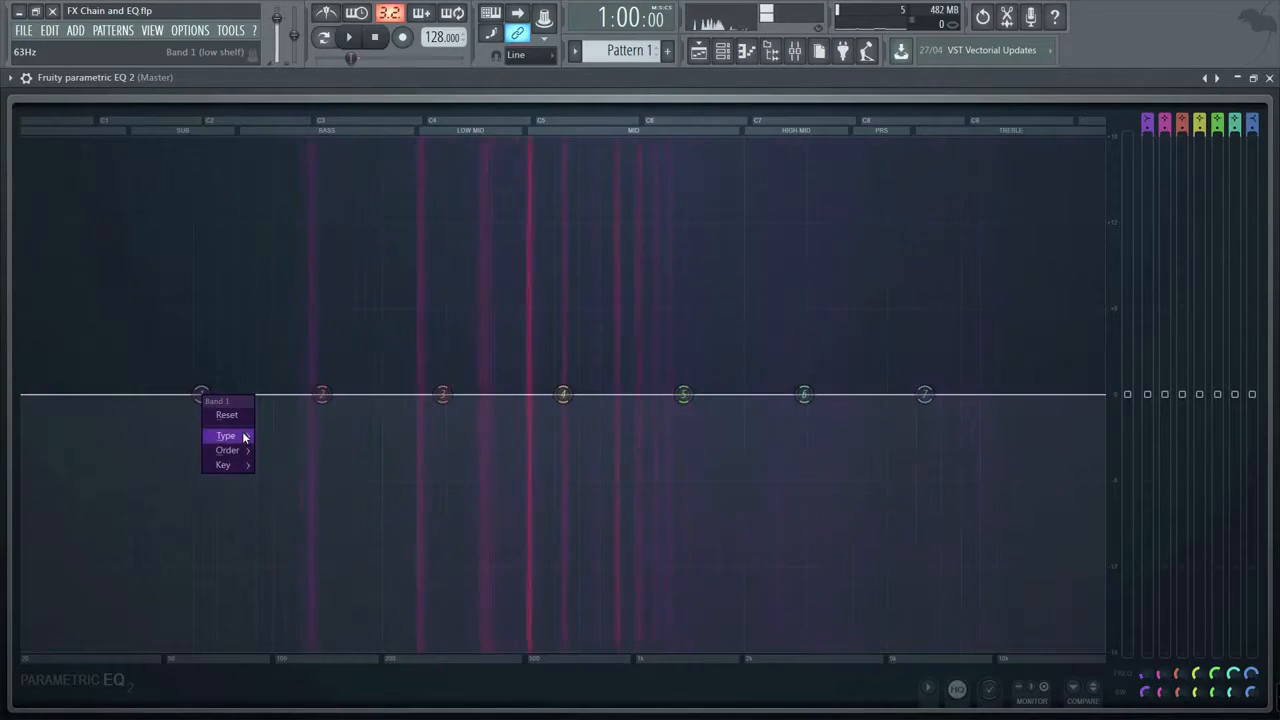
mouse_move(240, 436)
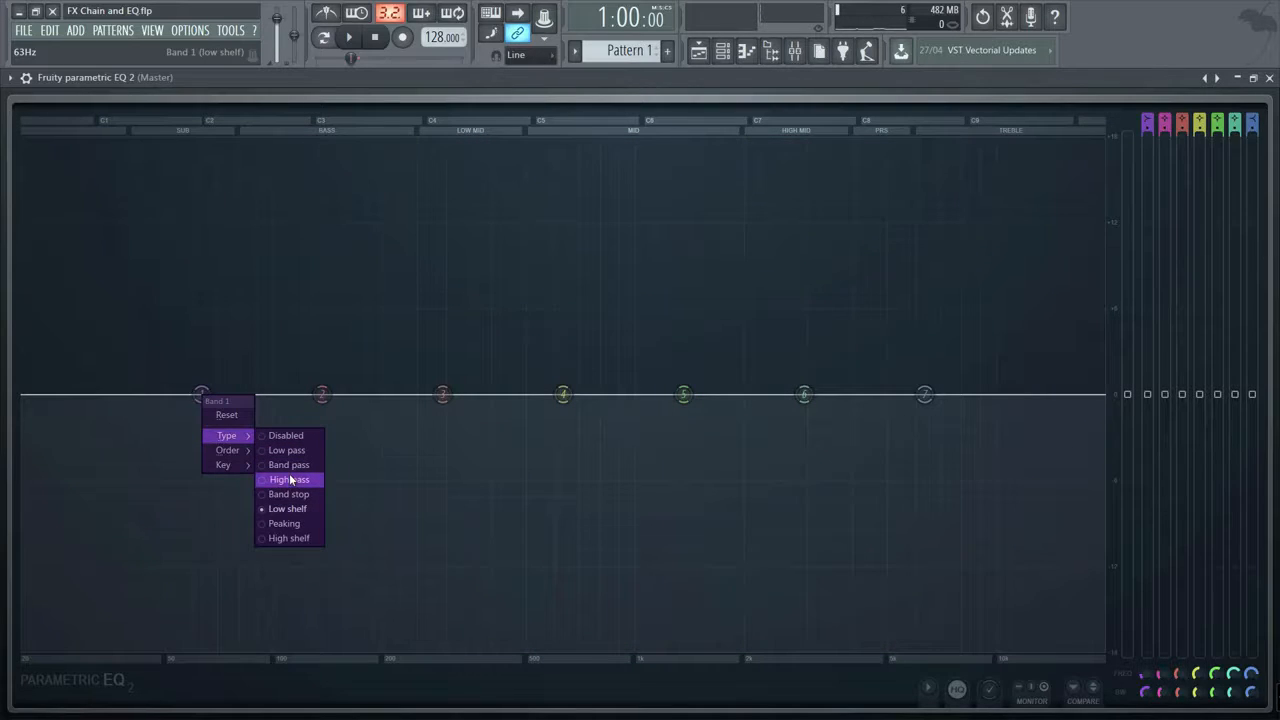
click(290, 480)
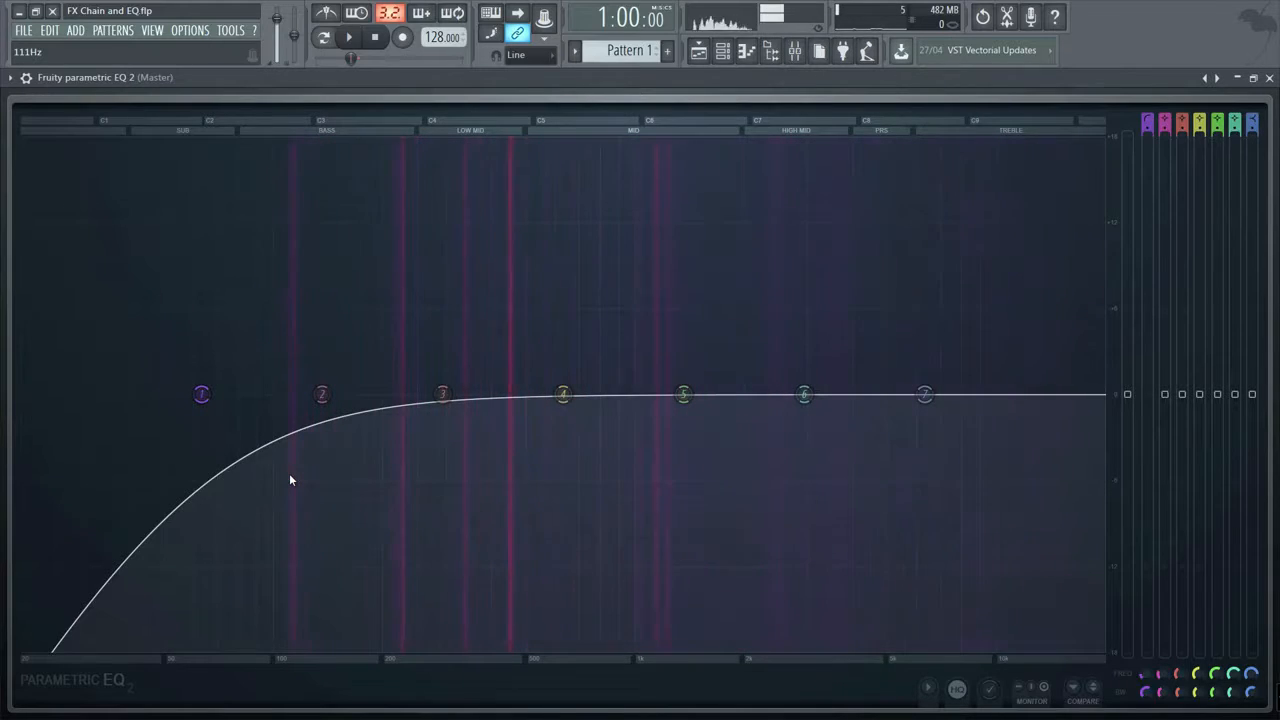
- During playback, move band 1's high-pass cutoff to about 52 Hz and back up to about 57 Hz
key(space)
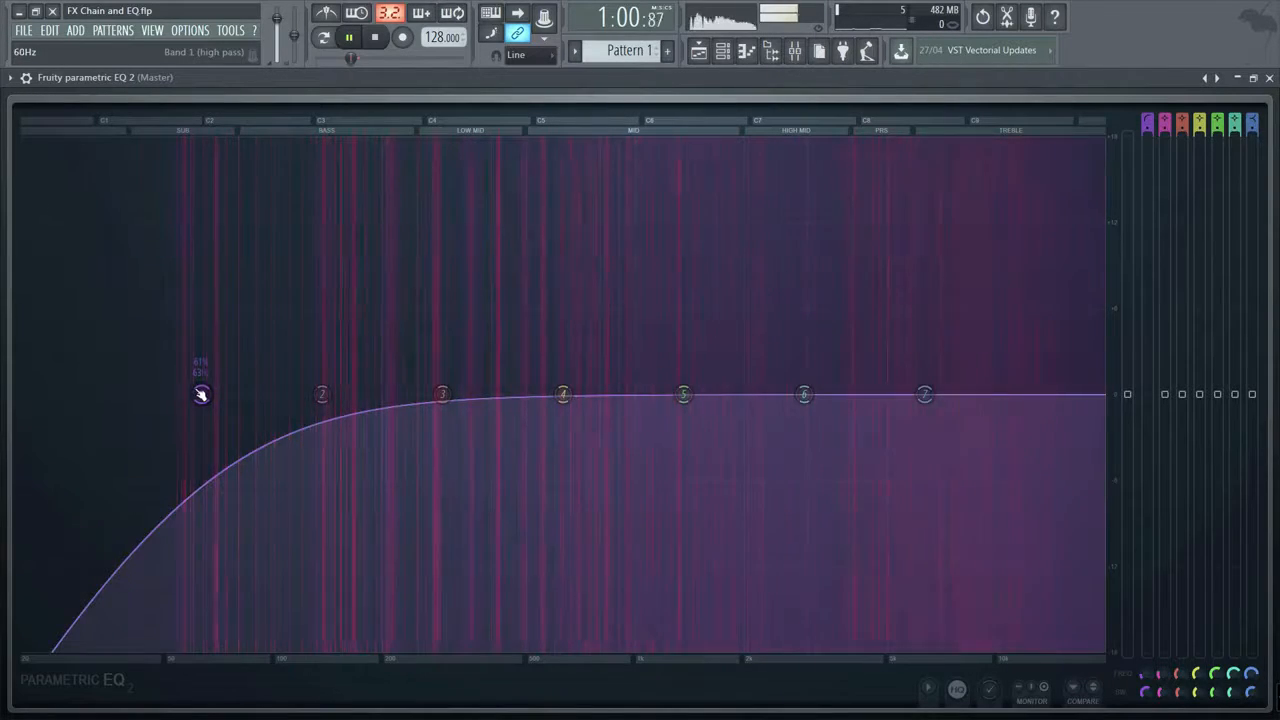
drag(201, 394, 171, 394)
key(space)
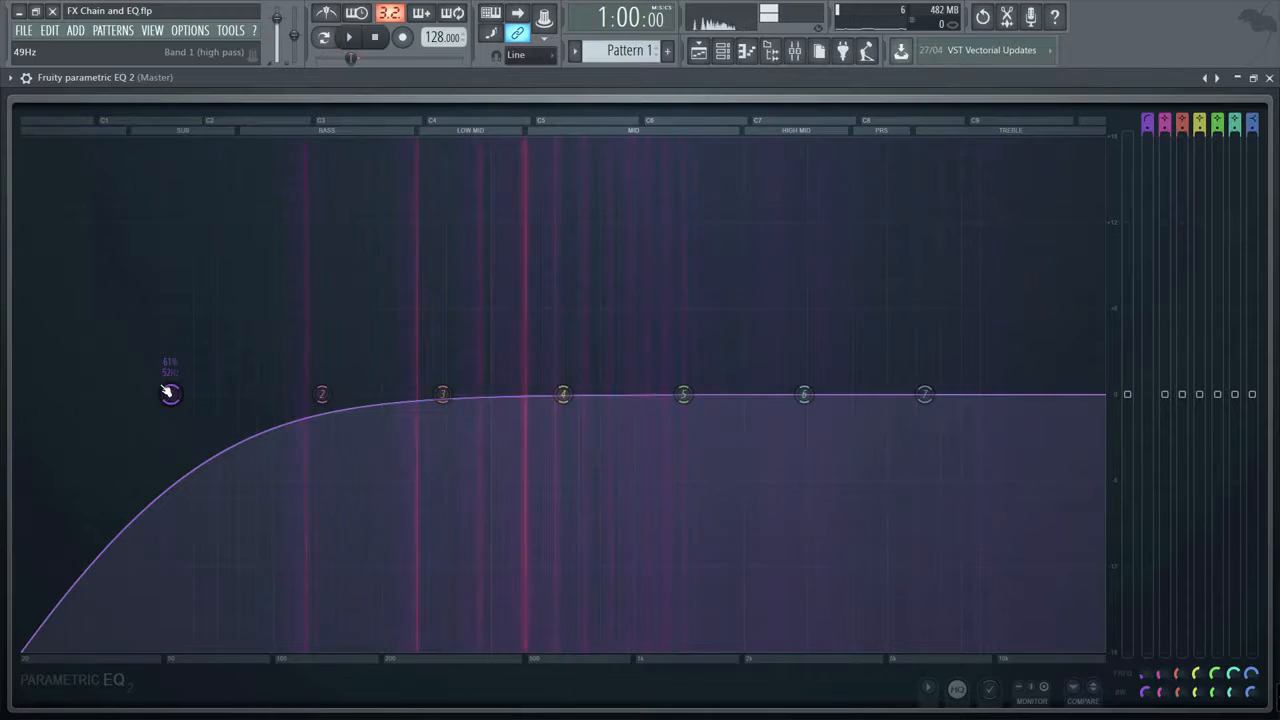
key(space)
mouse_move(171, 394)
mouse_down()
mouse_move(1019, 394)
mouse_move(186, 394)
mouse_up()
key(space)
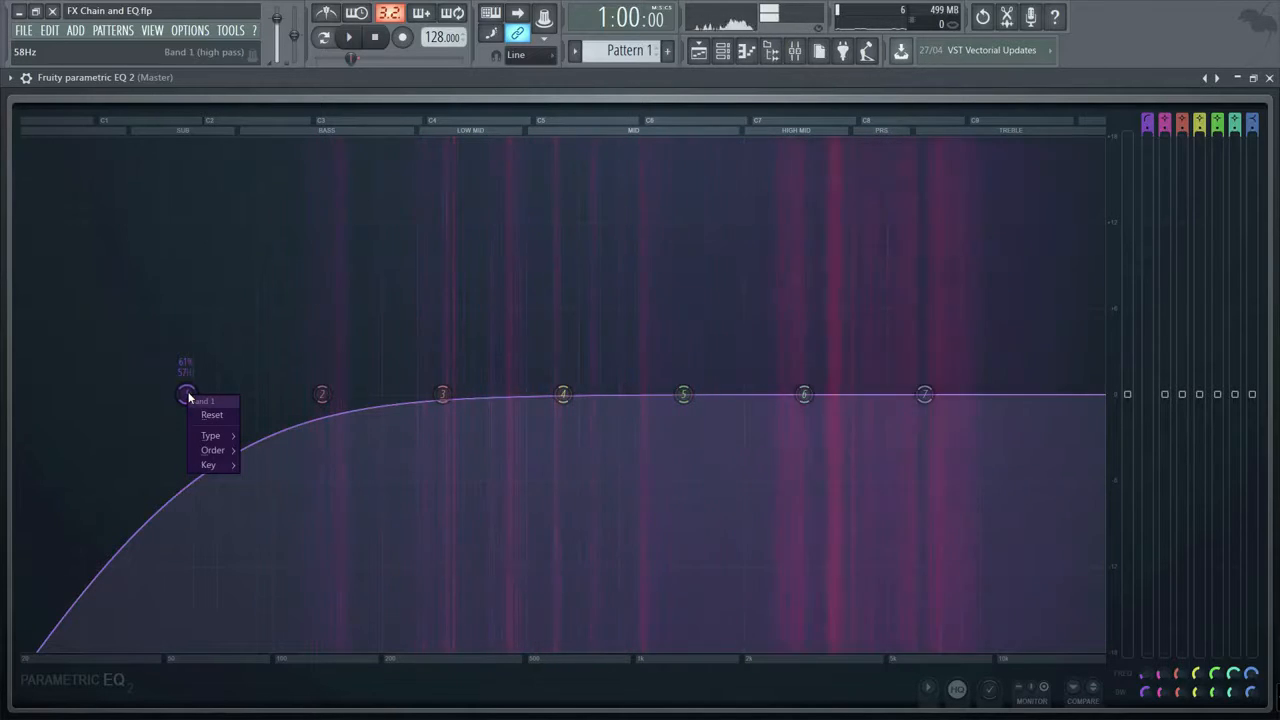
- Set band 1's order to Steep 8 and lower its cutoff to below 50 Hz
mouse_move(219, 464)
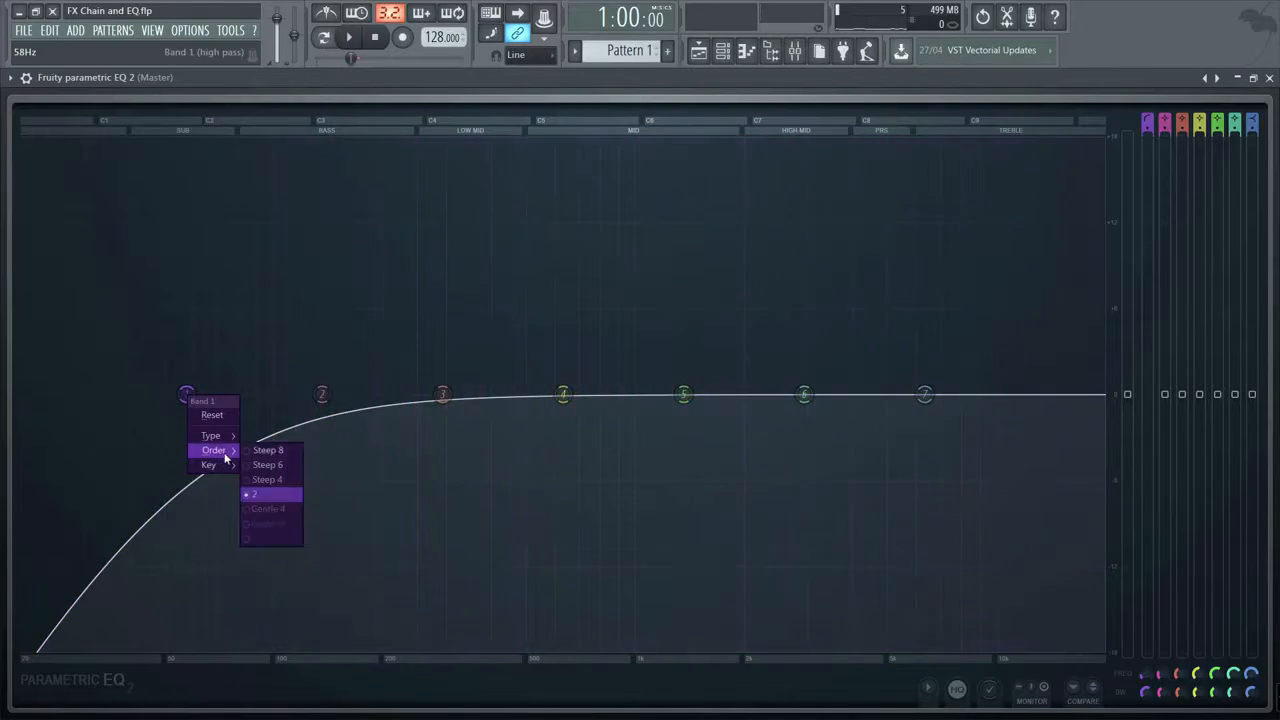
click(268, 450)
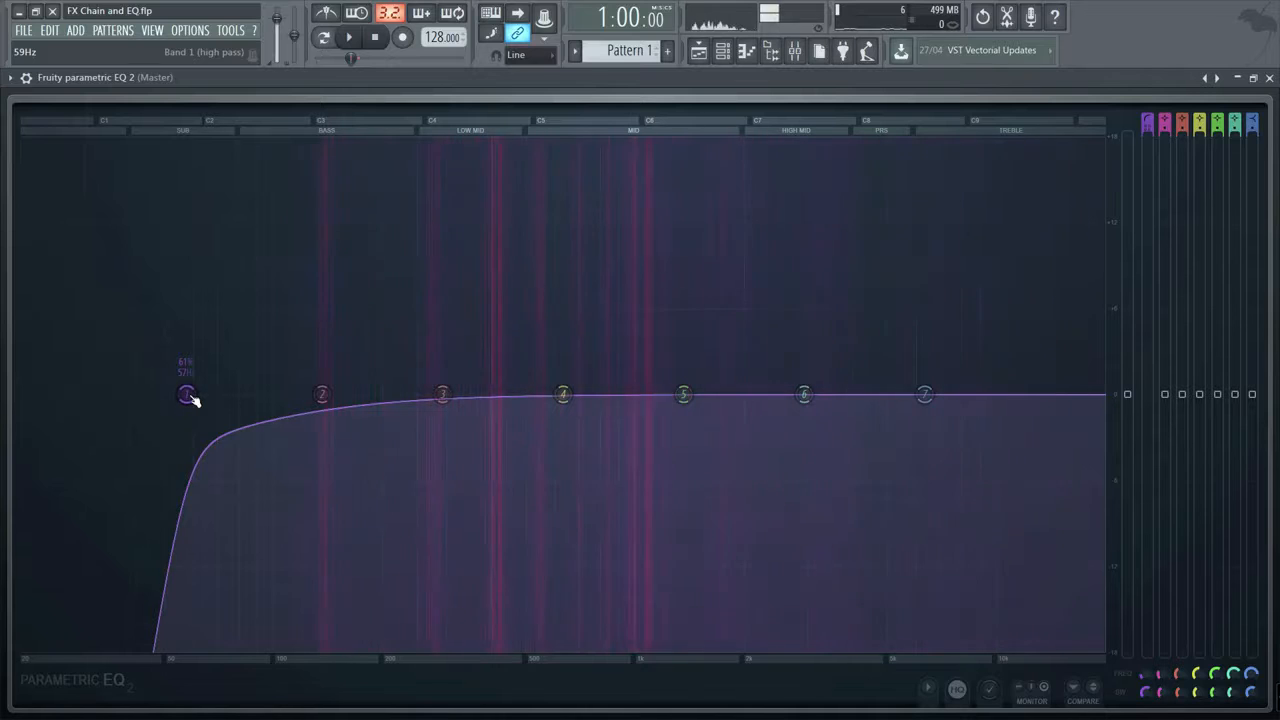
drag(193, 400, 143, 400)
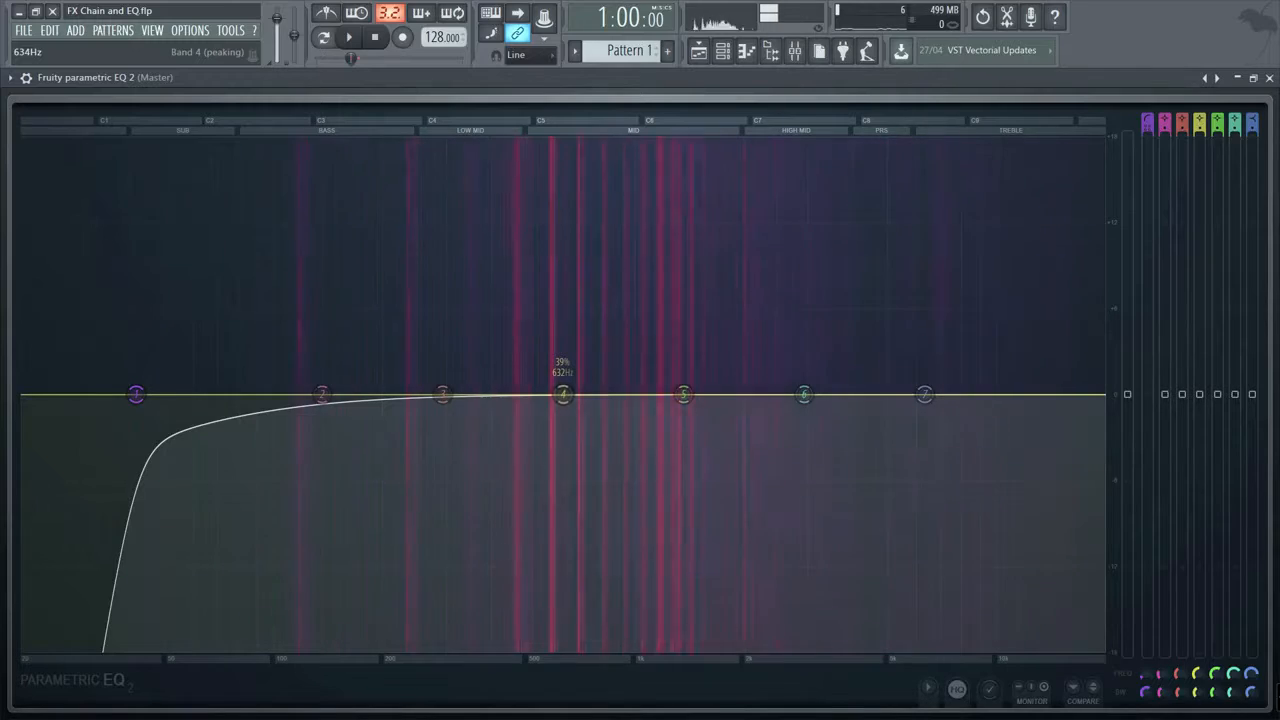
- Try moving band 4 during playback and boost it to about 3.5 dB at 630 Hz
key(space)
mouse_move(563, 394)
mouse_down()
mouse_move(580, 257)
mouse_move(574, 580)
mouse_move(594, 503)
mouse_move(917, 386)
mouse_move(955, 280)
mouse_move(941, 497)
mouse_move(920, 503)
mouse_move(840, 457)
mouse_move(540, 414)
mouse_move(528, 400)
mouse_move(547, 396)
mouse_up()
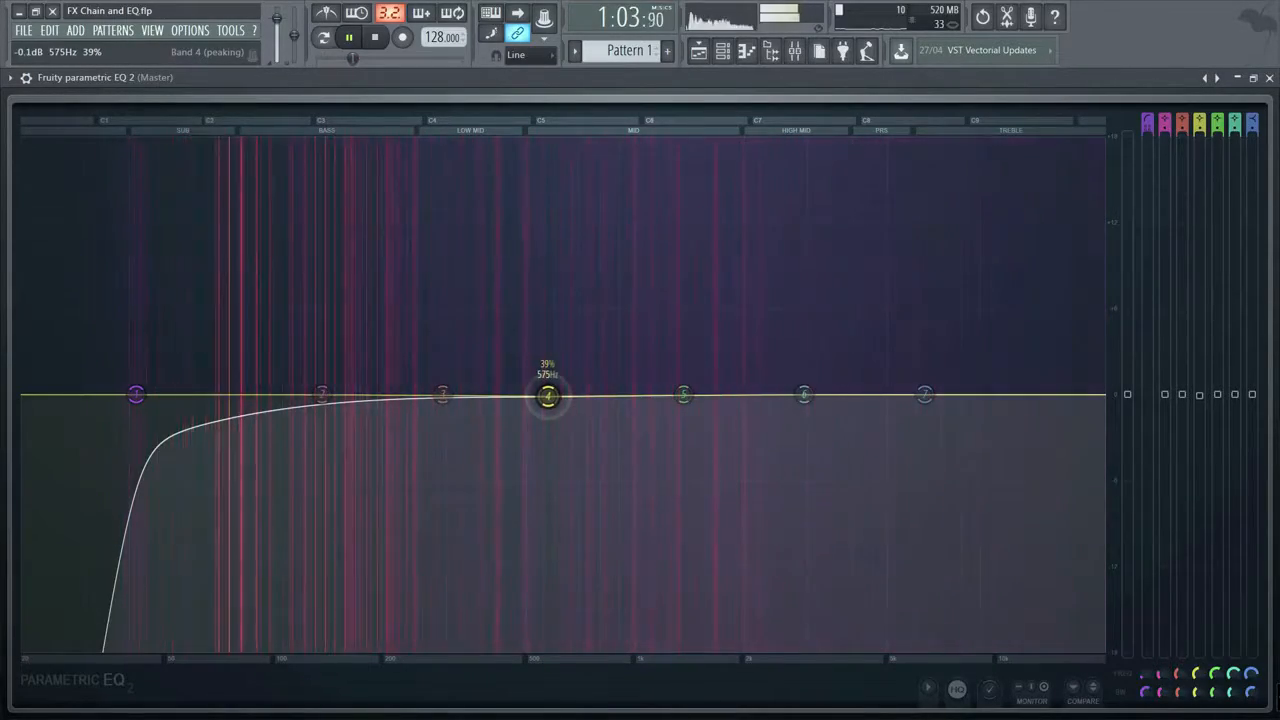
key(space)
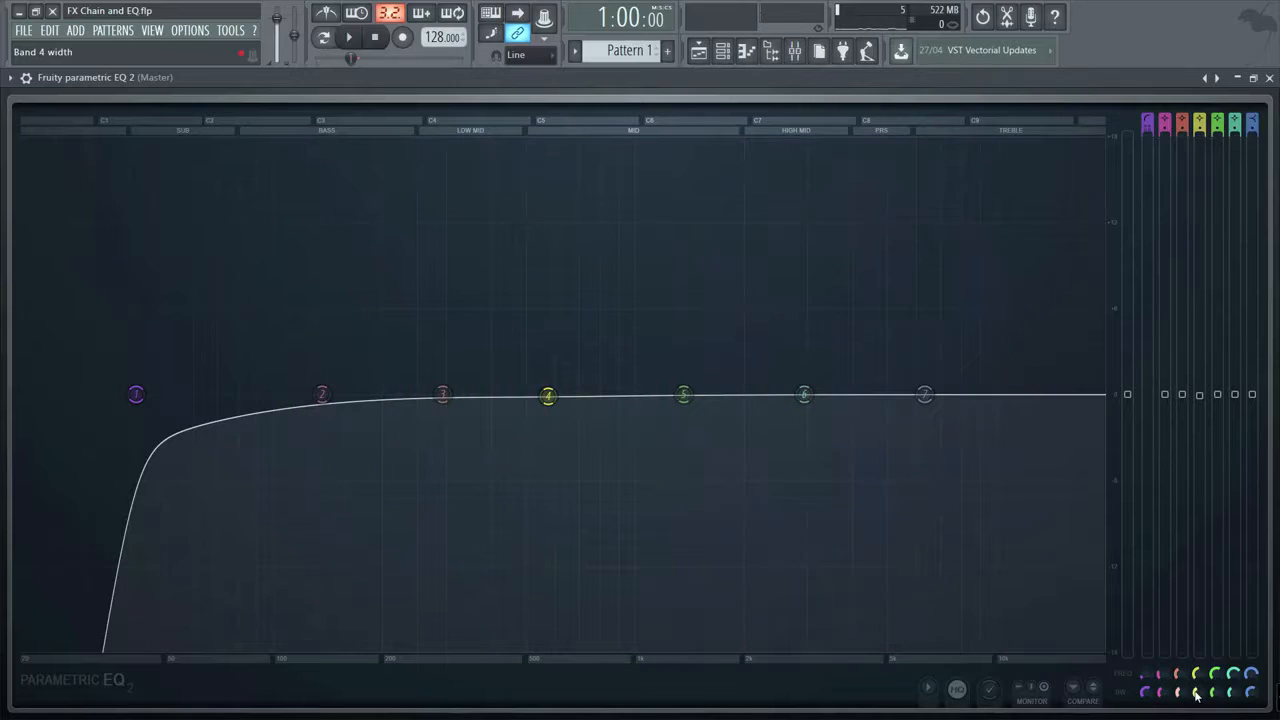
drag(562, 415, 562, 363)
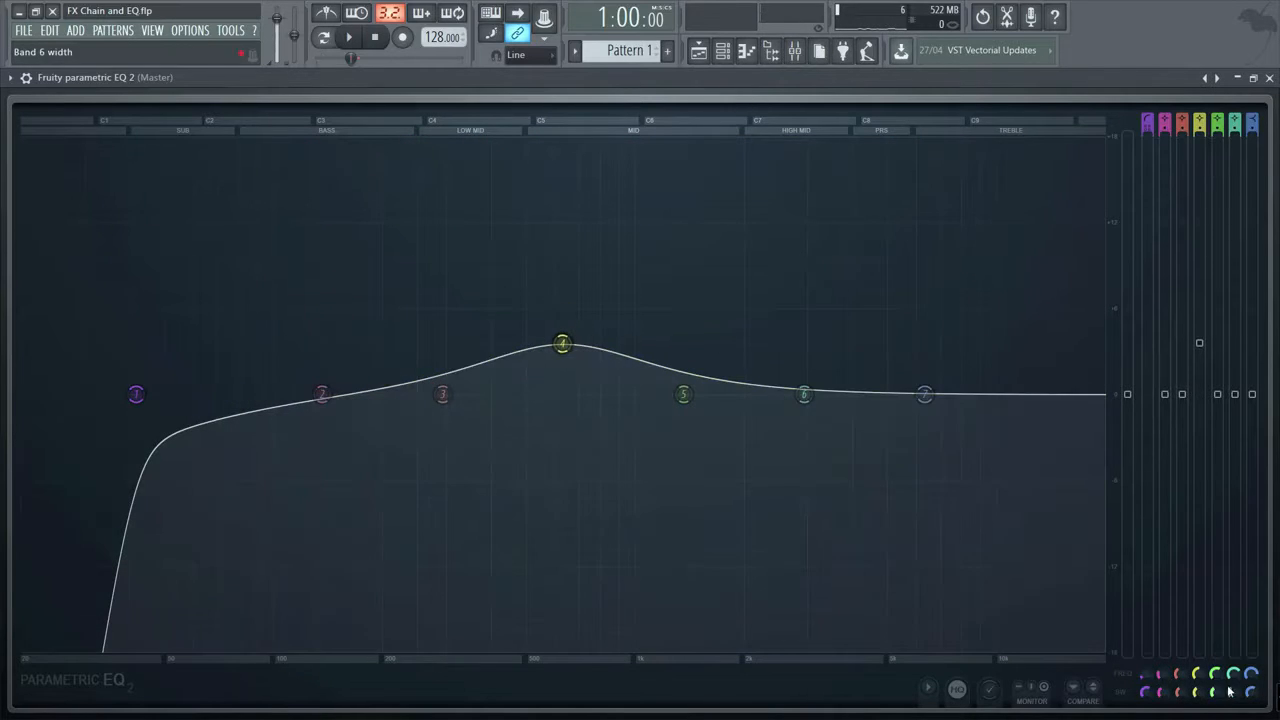
- Vary band 4's width between 0% and 42% during playback and leave it at its narrowest
key(space)
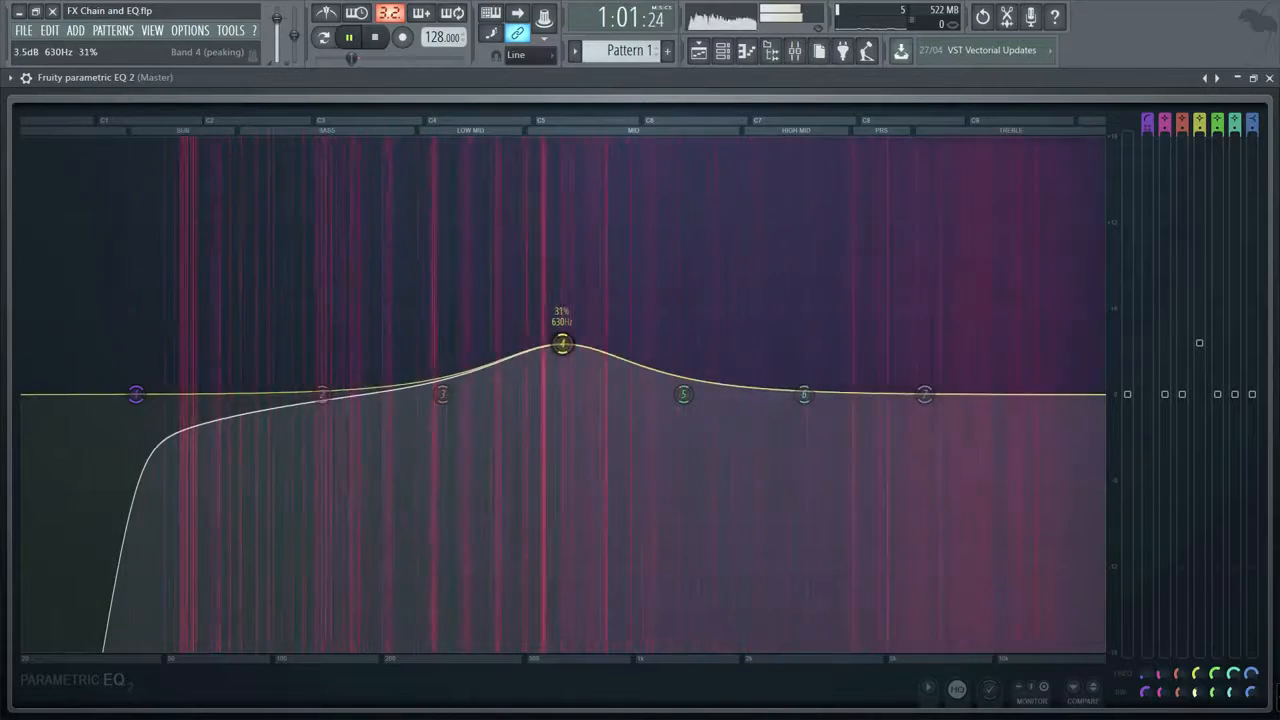
scroll(562, 344, down, 10)
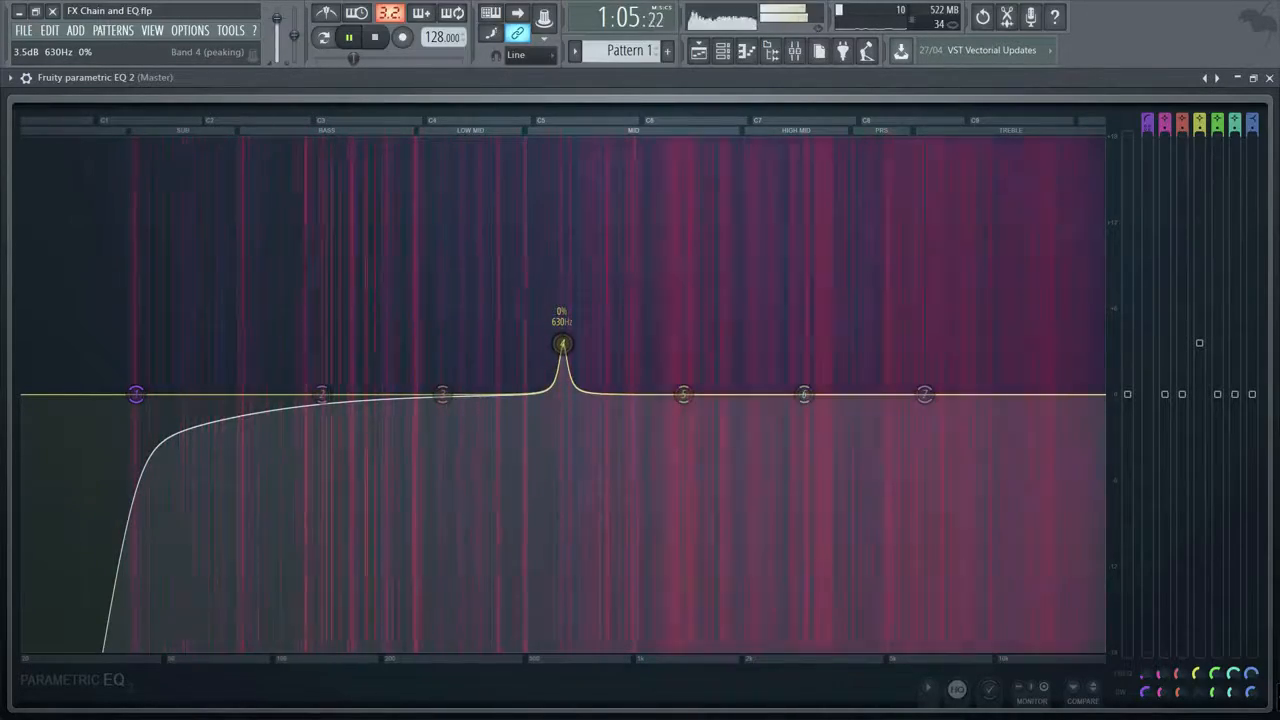
scroll(562, 344, up, 3)
scroll(562, 344, up, 12)
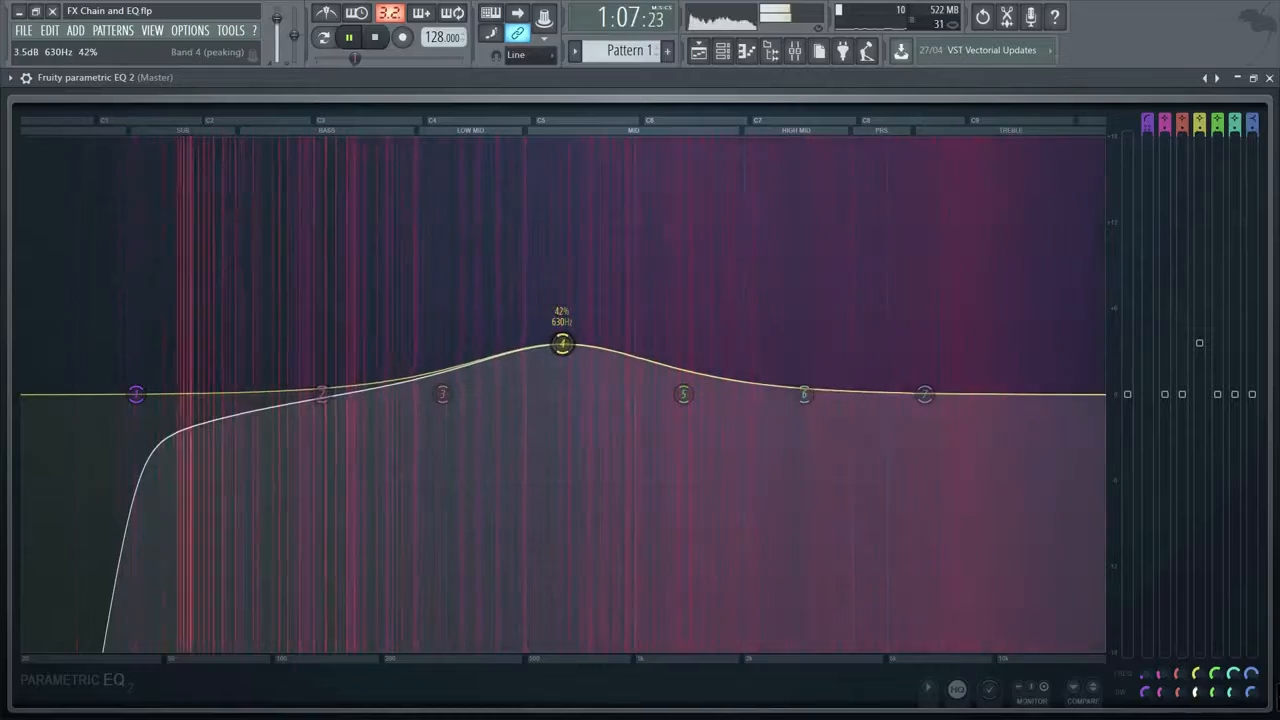
scroll(562, 344, down, 14)
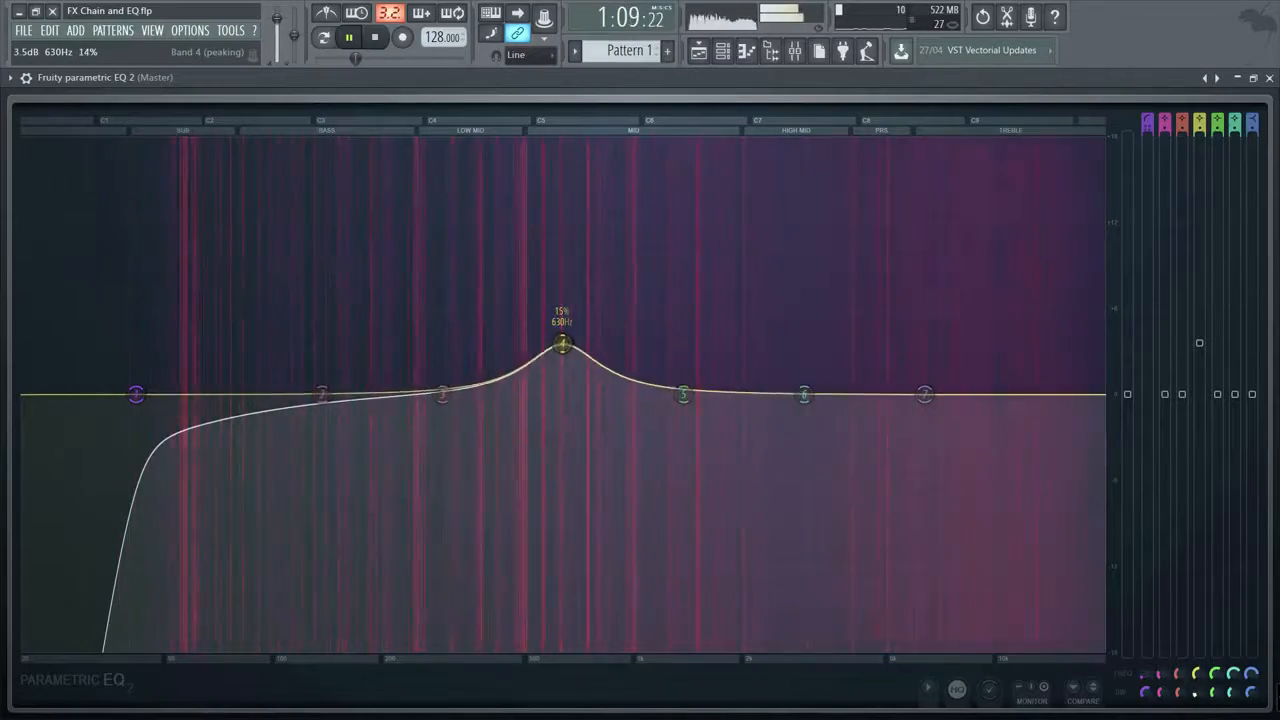
key(space)
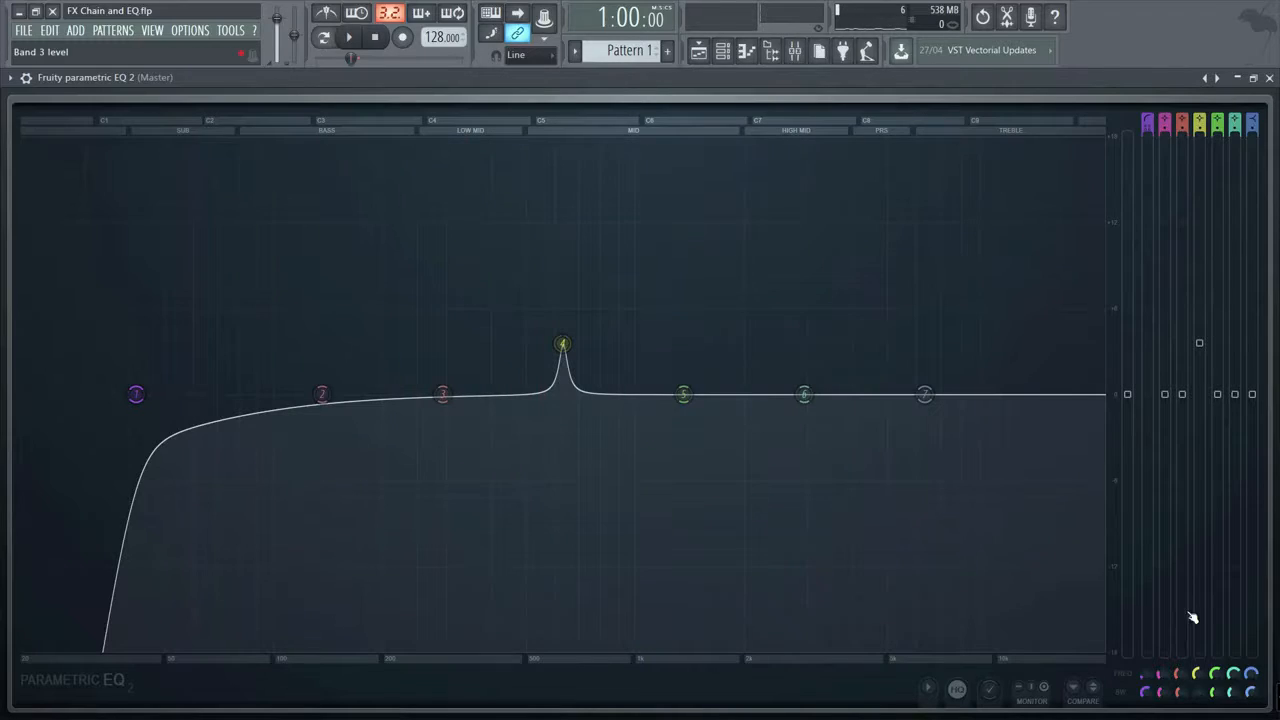
- Boost band 4 to its maximum, sweep its frequency during playback, and settle it at 401 Hz with a smaller boost
key(space)
drag(562, 344, 565, 138)
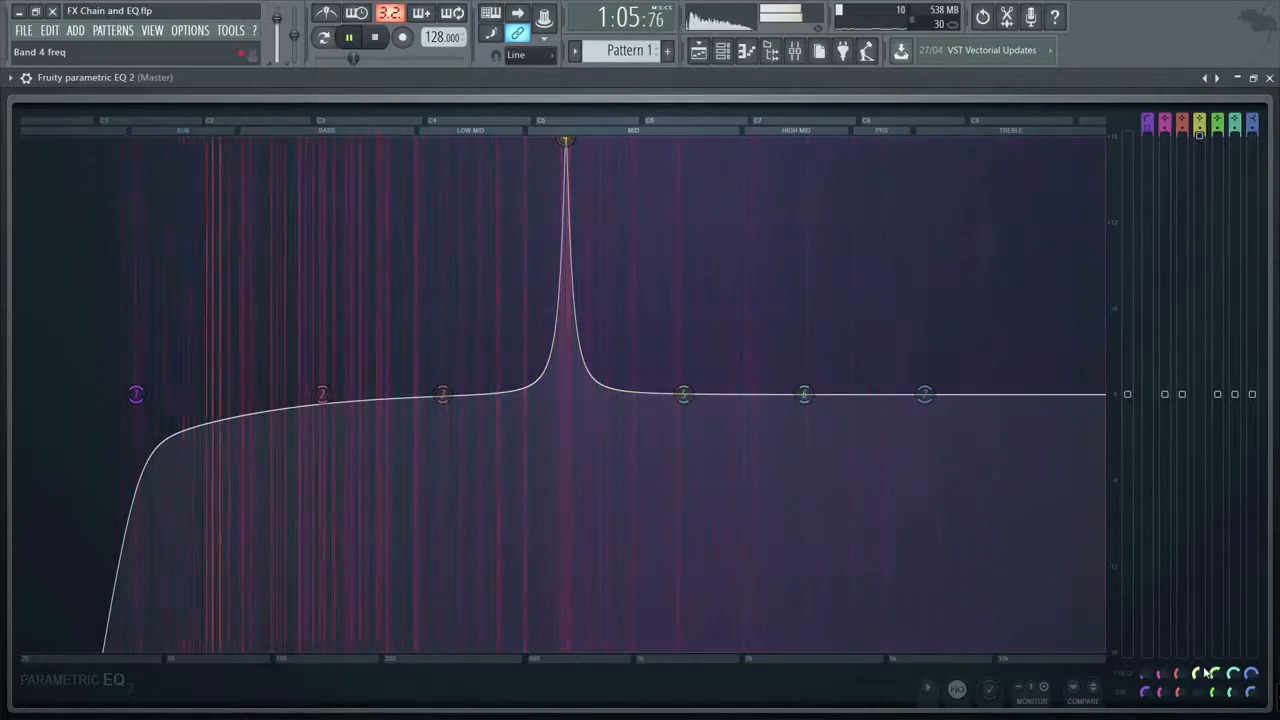
mouse_move(1198, 675)
mouse_down()
mouse_move(1198, 573)
mouse_move(1198, 650)
mouse_up()
key(space)
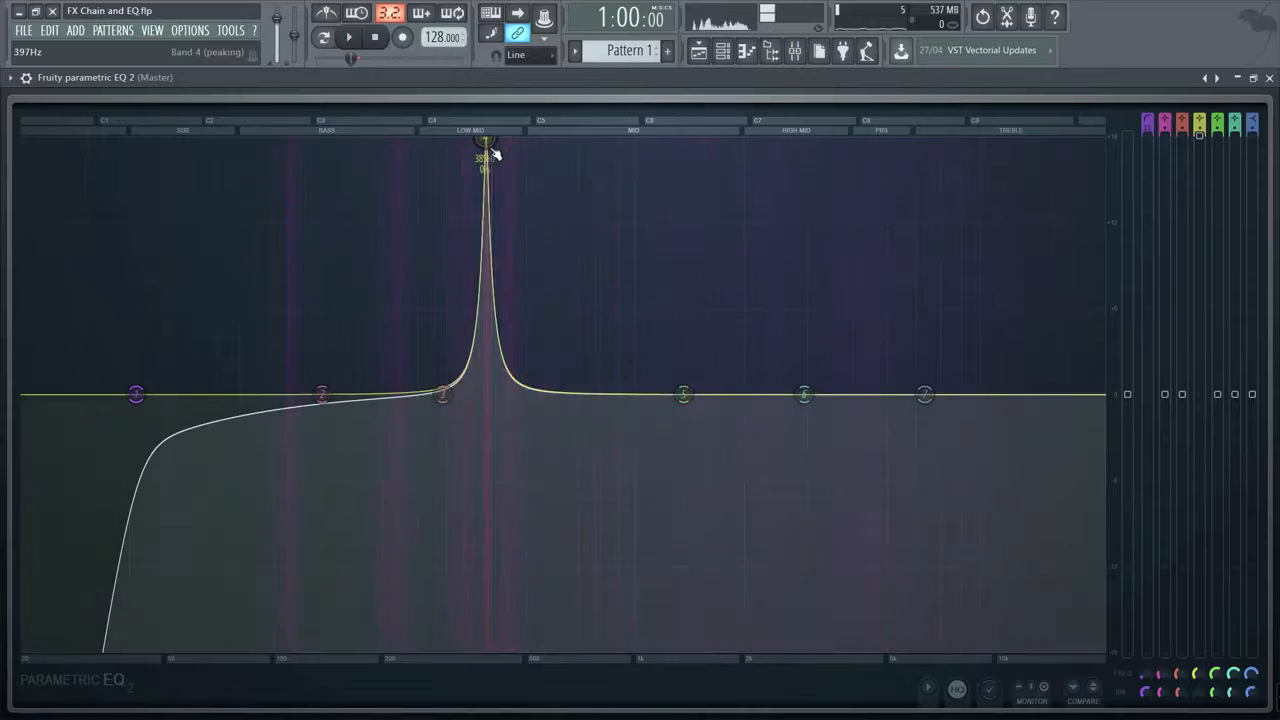
drag(486, 157, 491, 327)
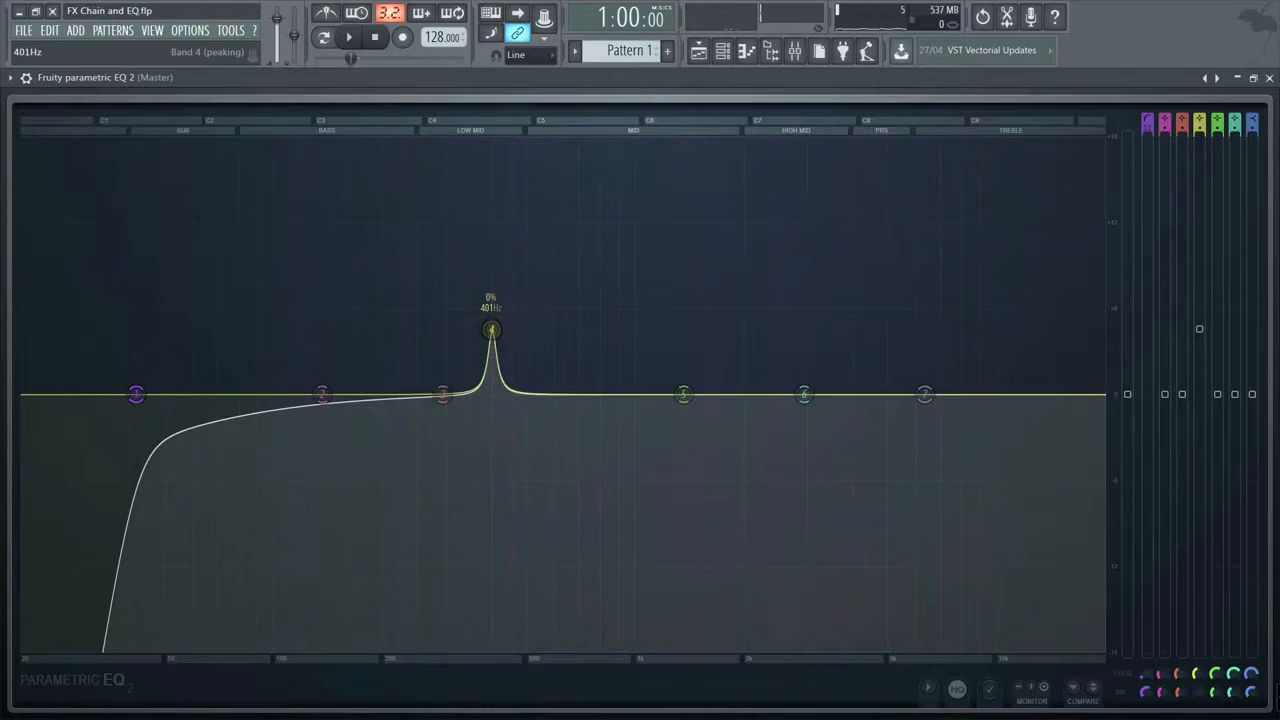